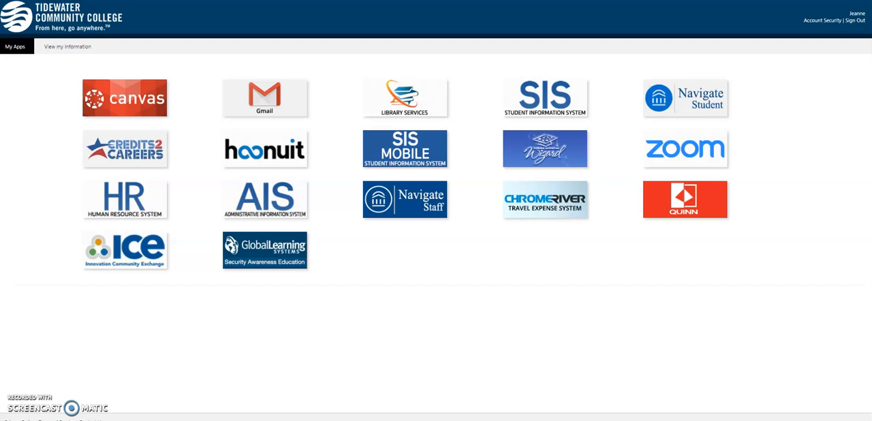
- Open Google Drive from the college portal by way of the Gmail account
click(262, 95)
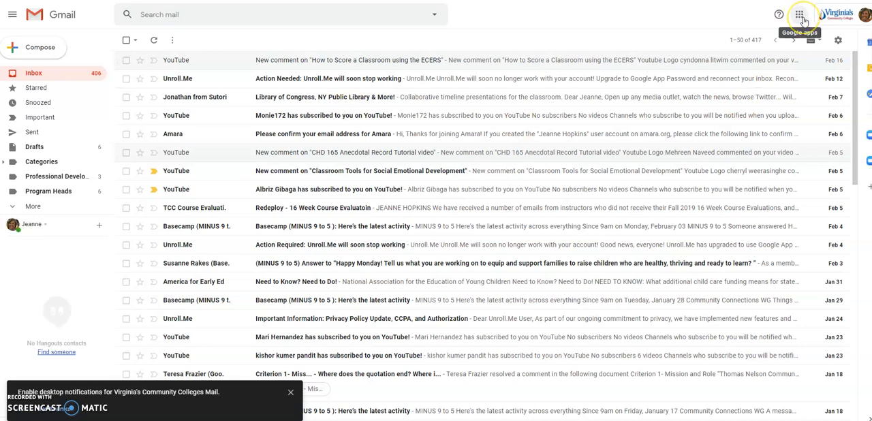
click(801, 17)
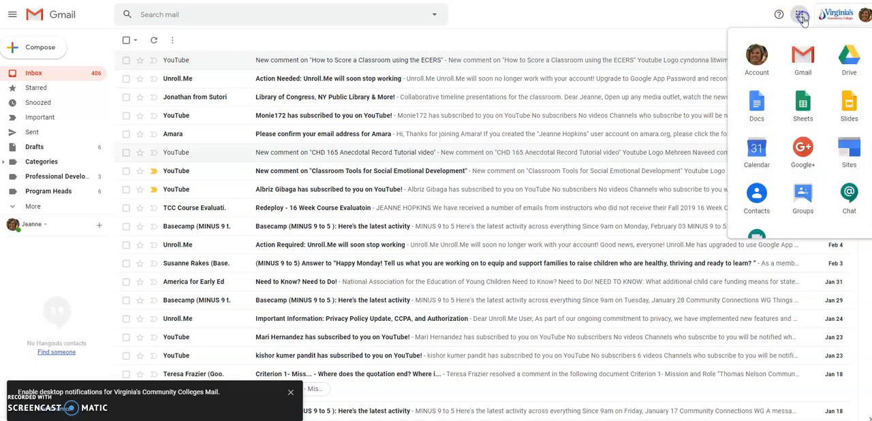
click(847, 65)
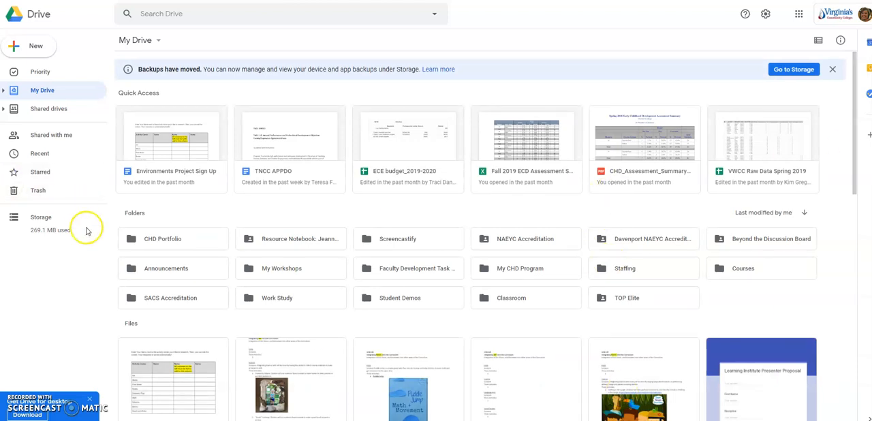
- Create a folder in My Drive named "Portfolio-" followed by the student's full name, and open it
click(36, 45)
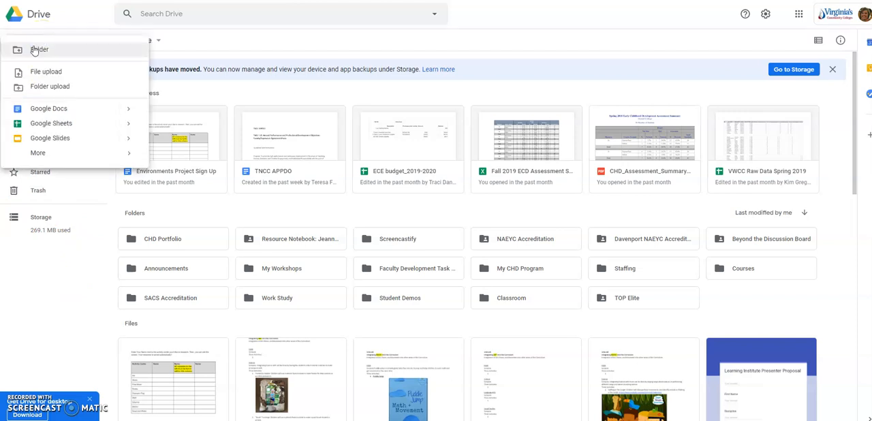
click(35, 40)
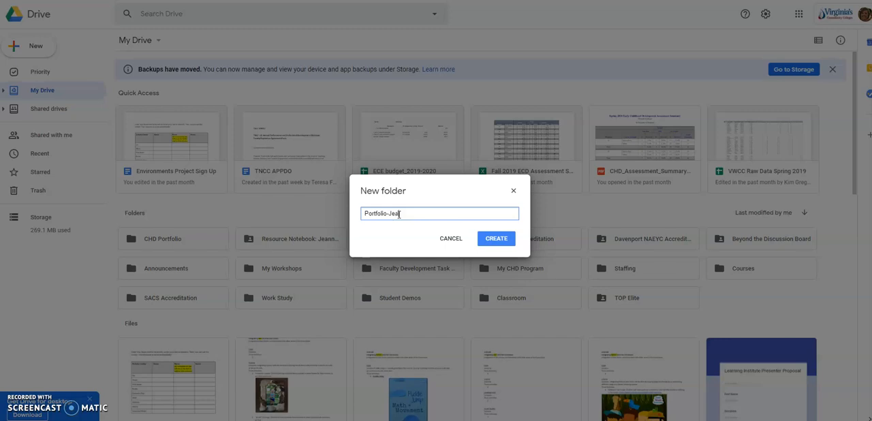
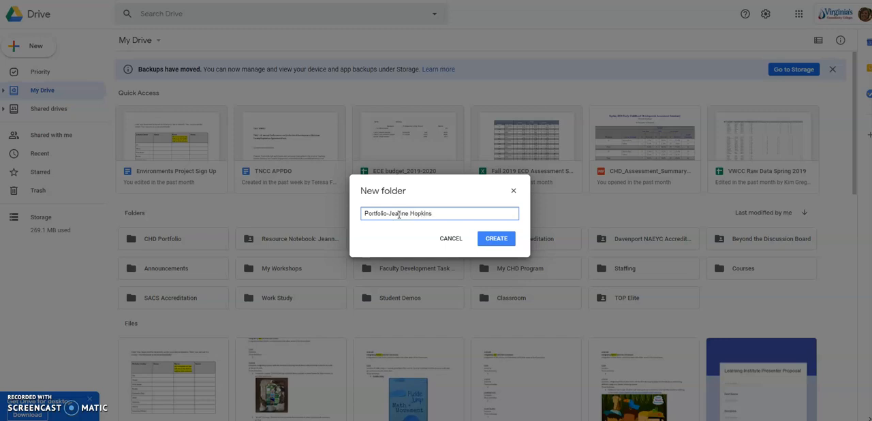
click(496, 239)
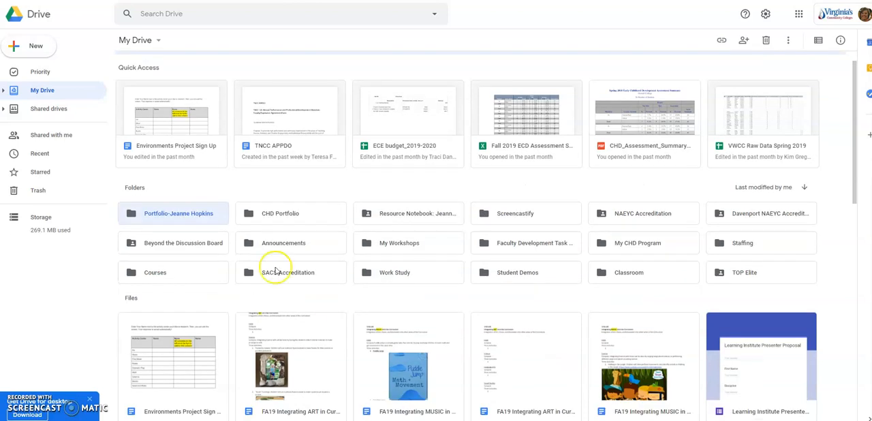
double_click(190, 215)
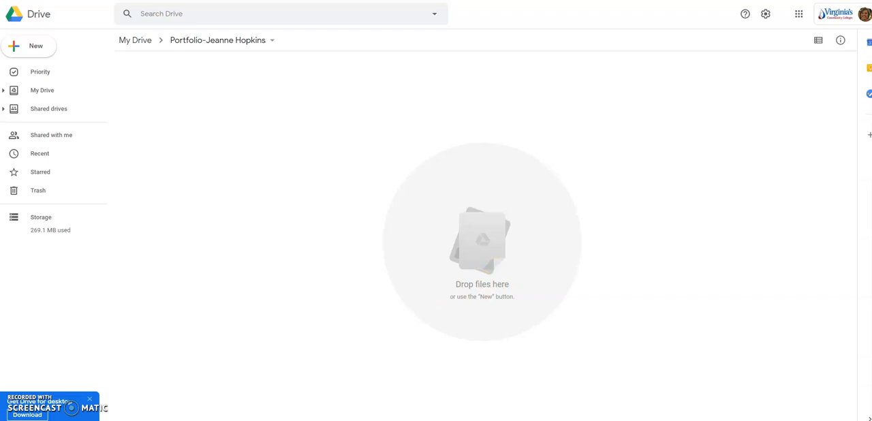
- Switch to the PORTFOLIO GUIDELINES document in Word and highlight the Table of Contents line on page 2
mouse_move(233, 420)
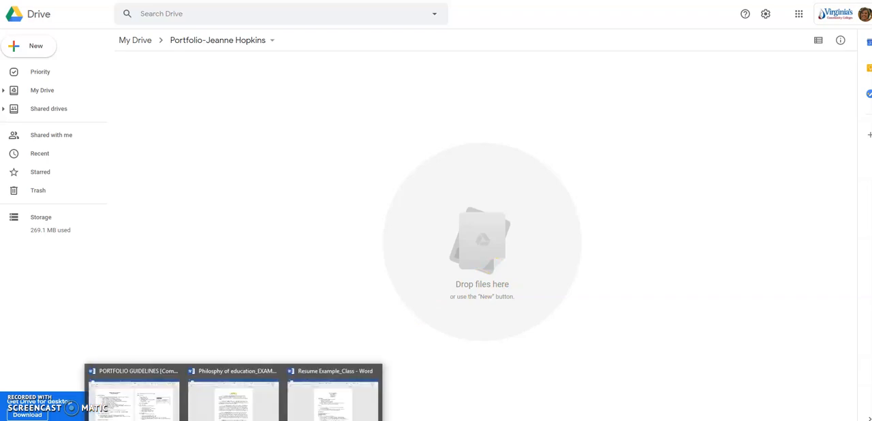
click(106, 402)
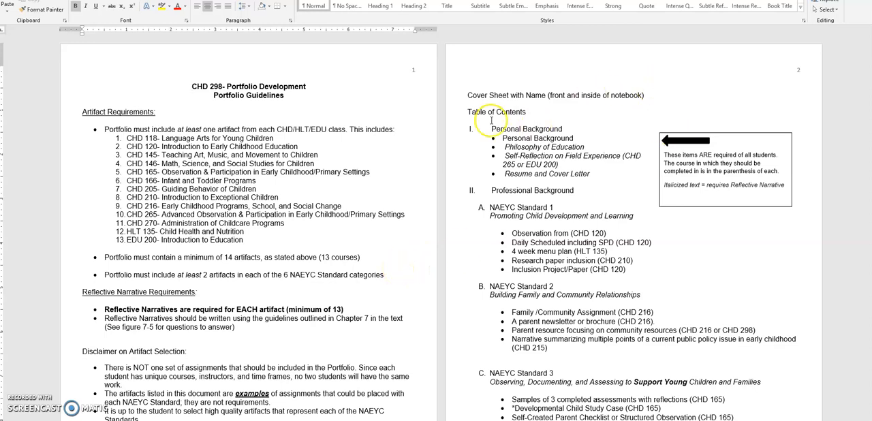
click(468, 110)
drag(510, 111, 530, 111)
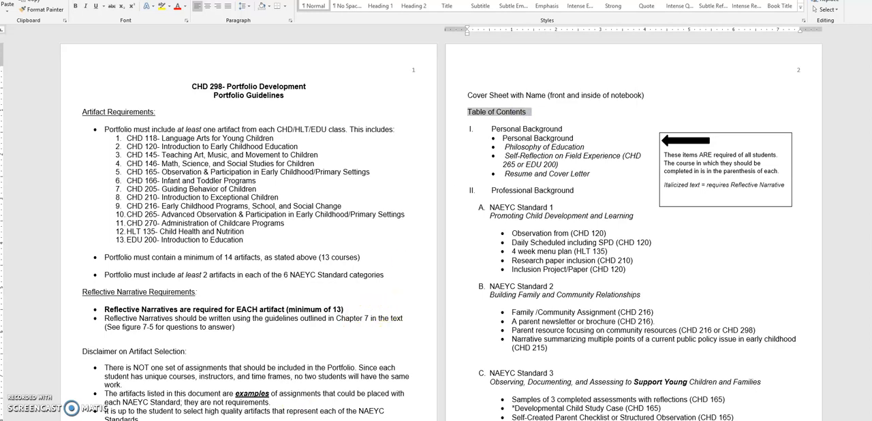
- Back in Google Drive, create a blank Google Docs document named "Table of Contents" in the portfolio folder and return to the folder
mouse_move(98, 420)
click(98, 399)
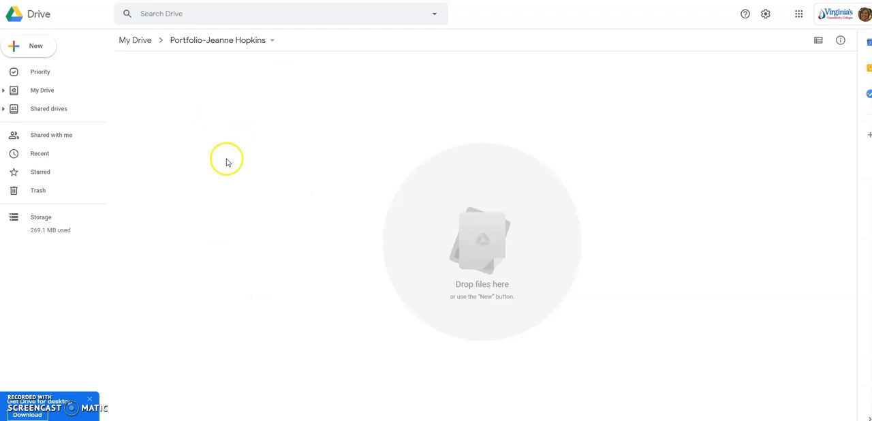
click(41, 49)
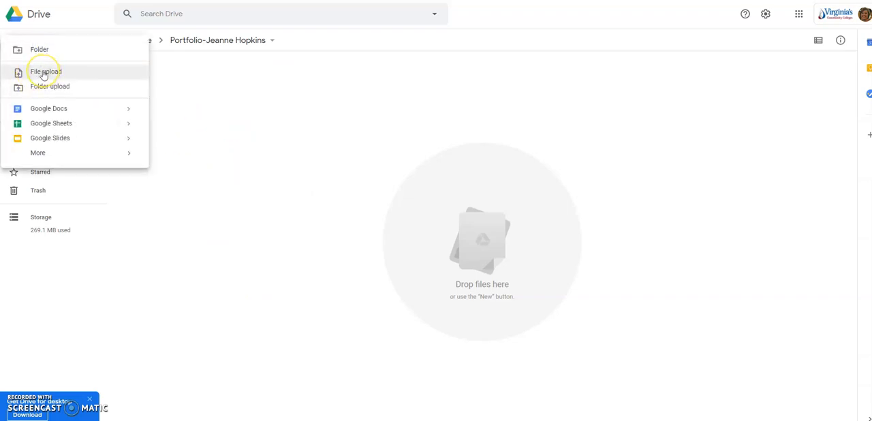
click(47, 74)
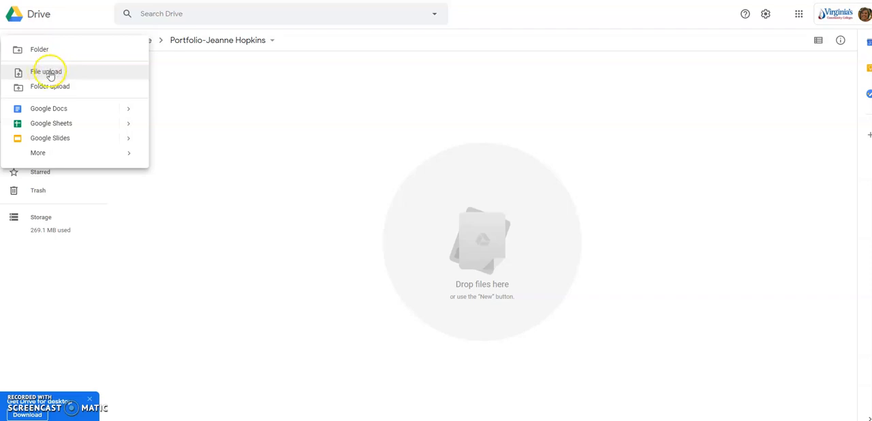
click(54, 110)
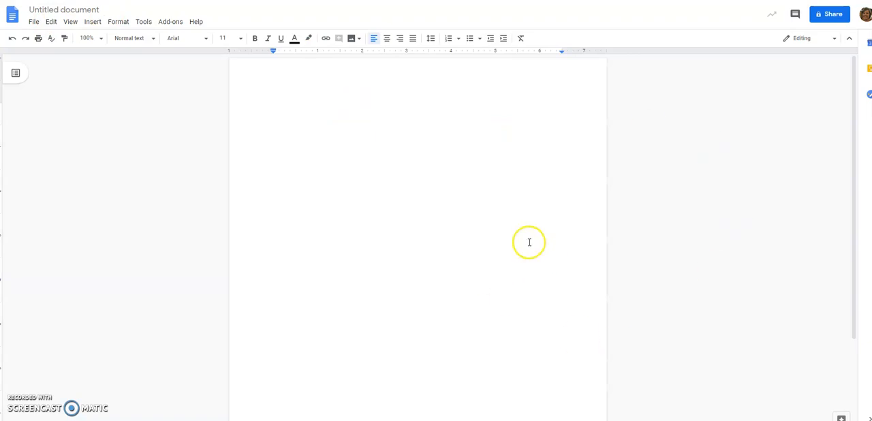
click(83, 10)
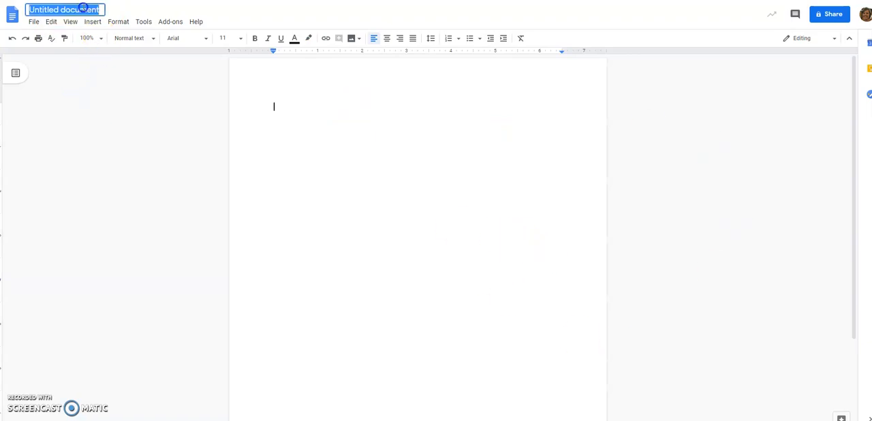
text(Table of Conten)
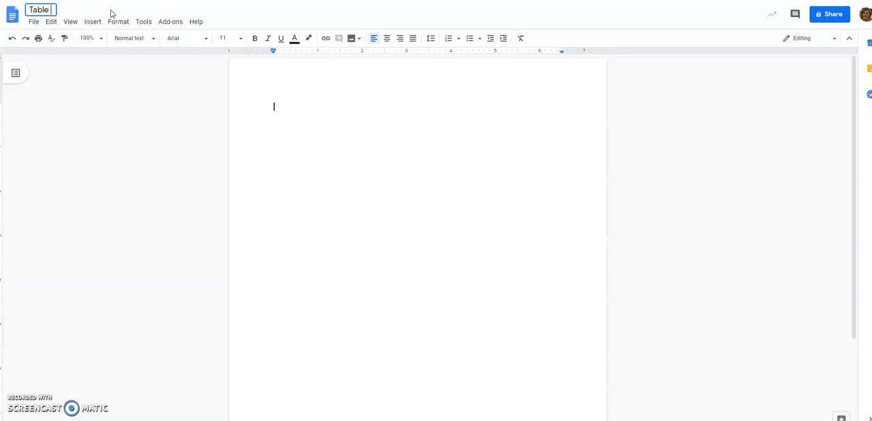
text(ts)
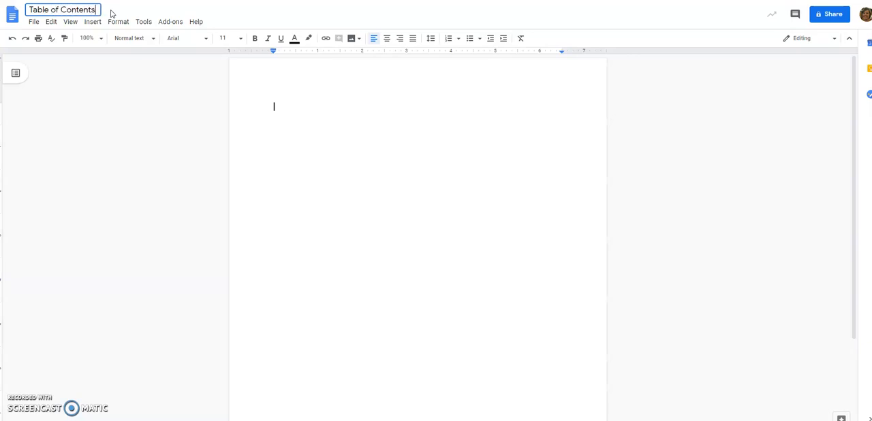
click(275, 114)
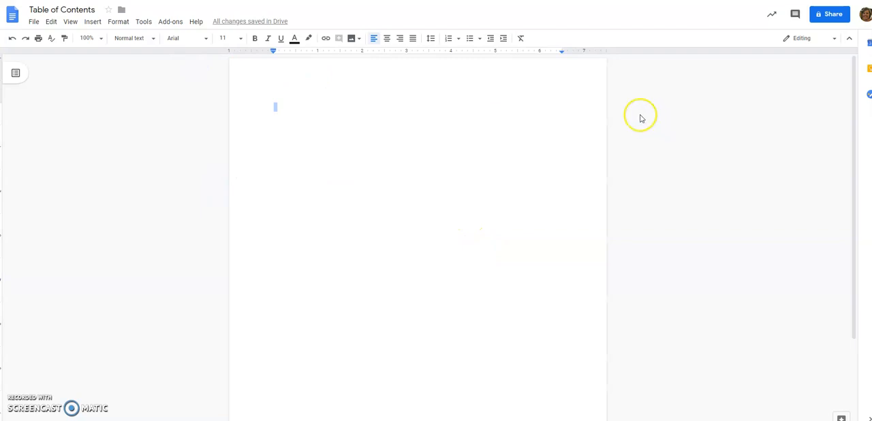
key(ctrl+shift+Tab)
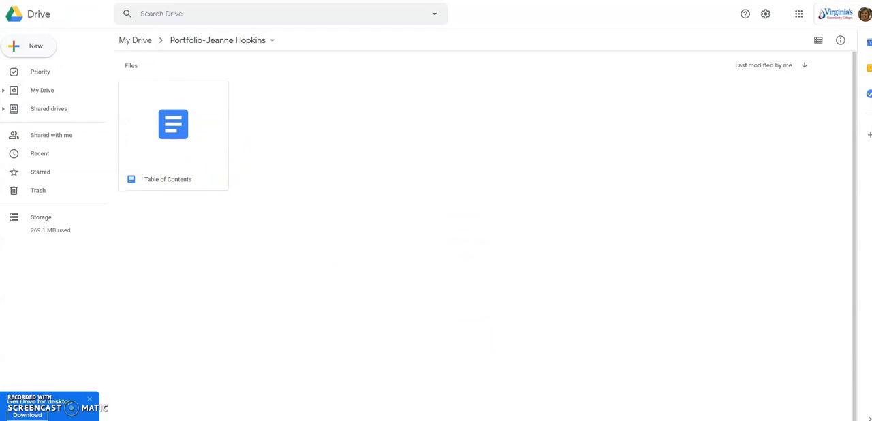
- Switch to the portfolio guidelines in Word and highlight the section I heading, Personal Background
mouse_move(234, 420)
click(146, 406)
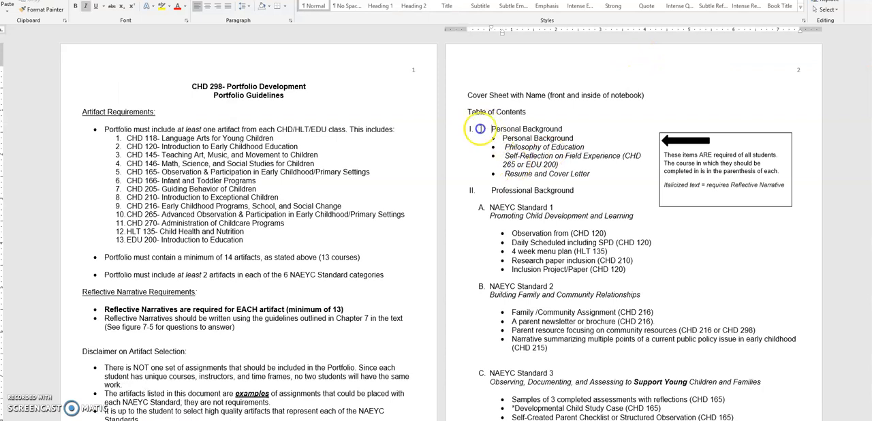
drag(464, 130, 553, 129)
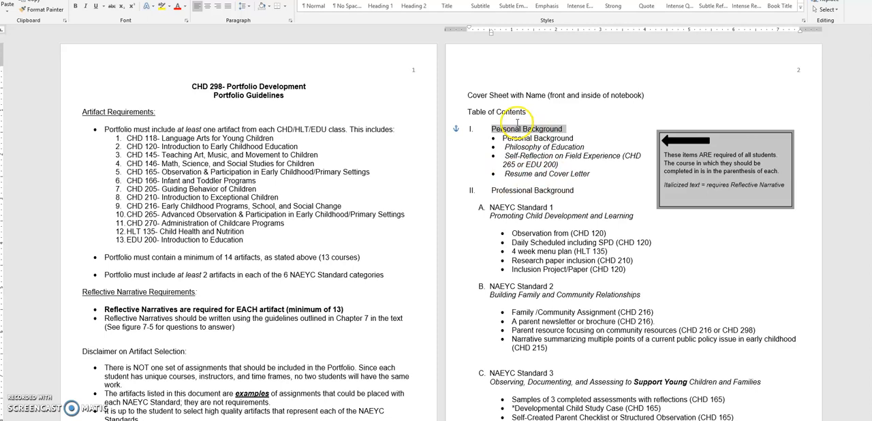
- Return to Google Drive, create a subfolder named "Personal Background" inside the portfolio folder, and open it
key(alt+Tab)
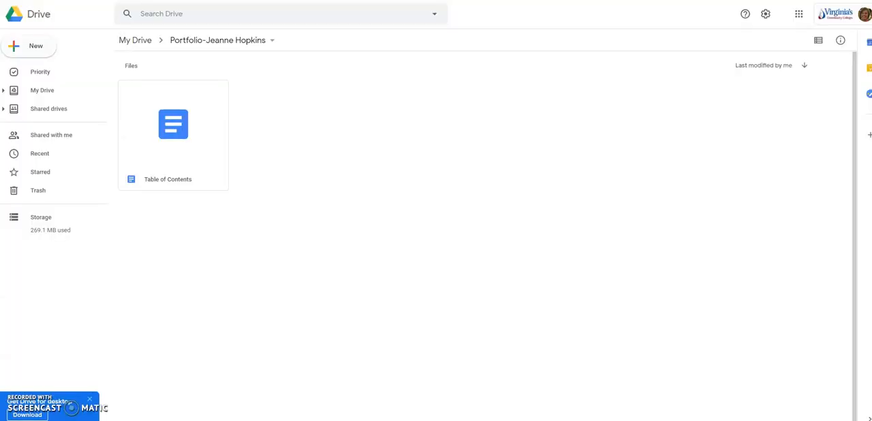
click(56, 54)
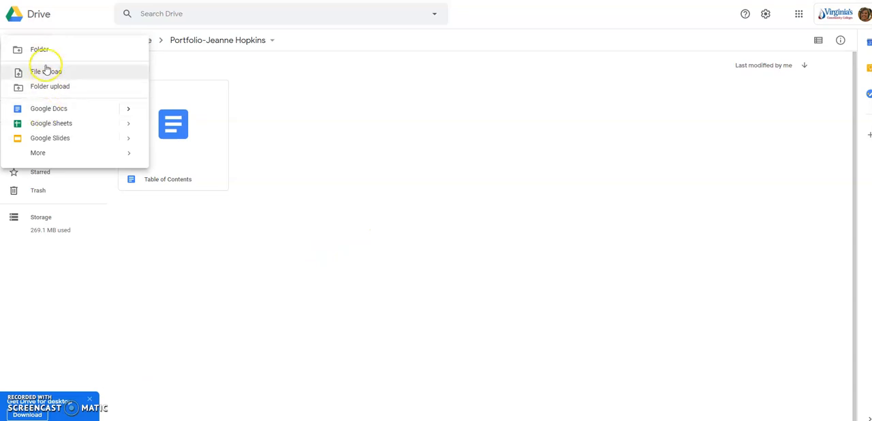
click(42, 49)
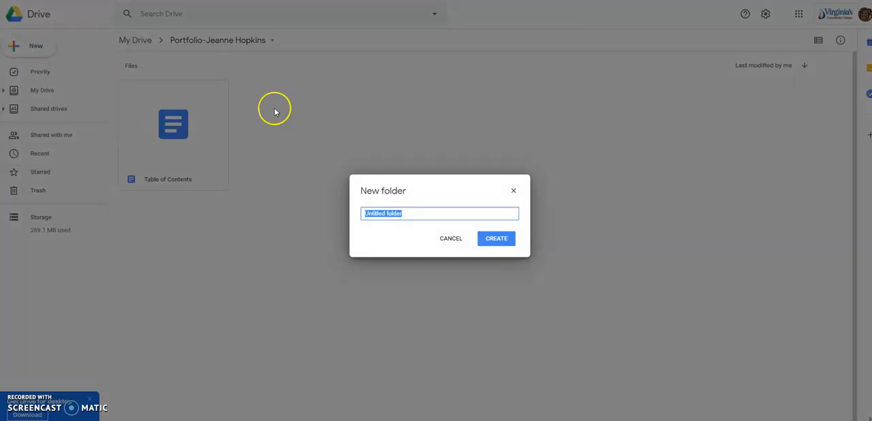
text(Personal )
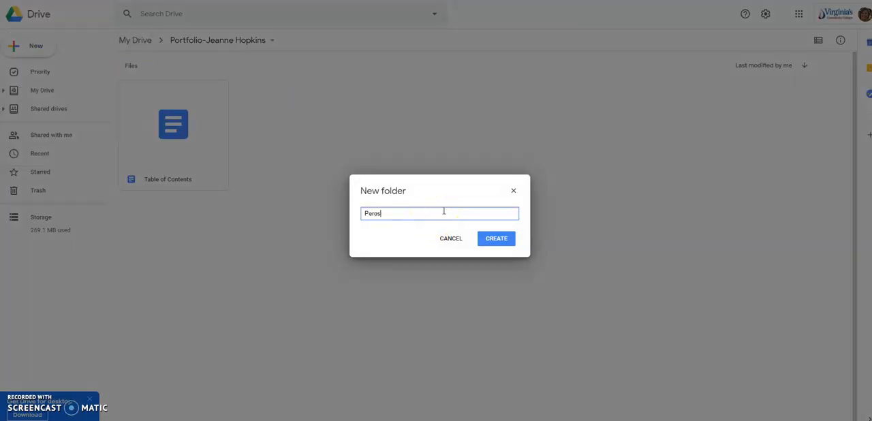
text(Background)
key(Return)
click(466, 224)
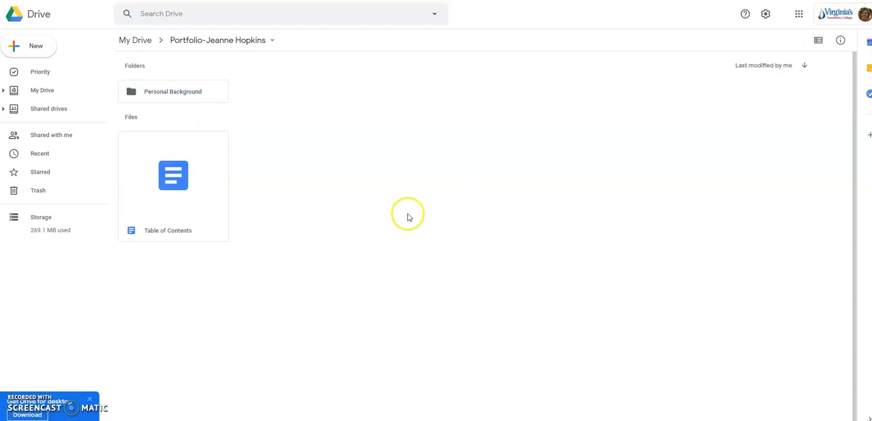
double_click(145, 95)
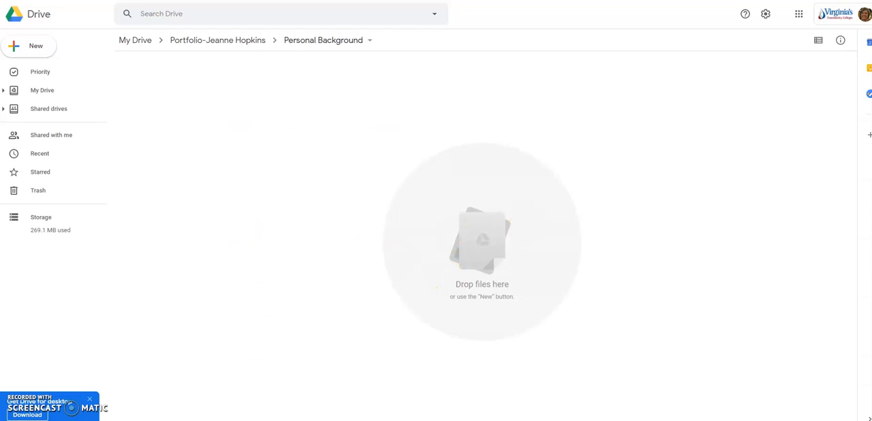
- Switch to the example Philosophy of Education document in Word and look through its text
mouse_move(233, 420)
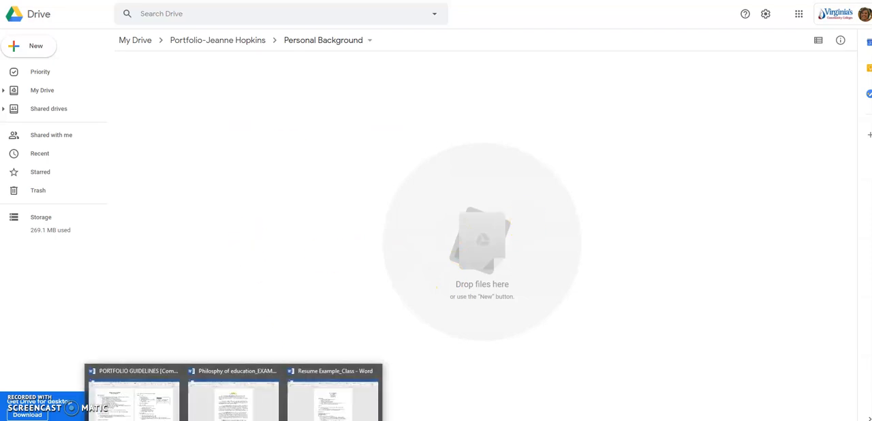
click(231, 407)
scroll(528, 131, down, 1)
scroll(528, 132, down, 3)
scroll(529, 131, up, 5)
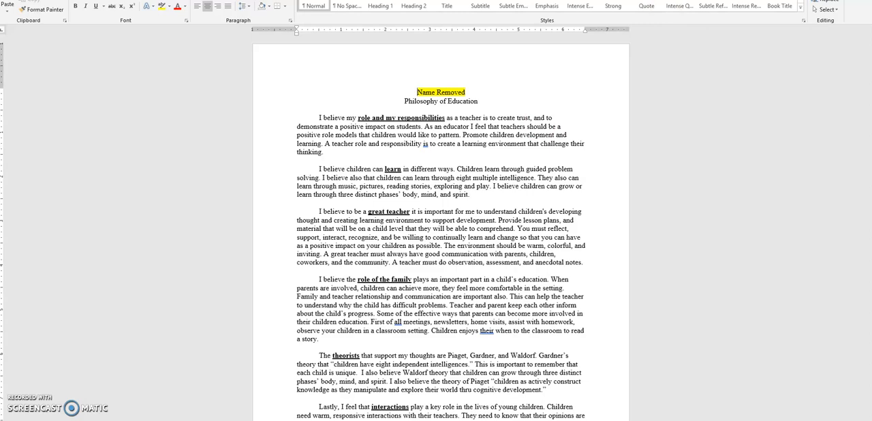
- Return to Google Drive and upload "Philosphy of education_EXAMPLE" from the Portfolio folder in CHD 265 into the Personal Background folder
key(alt+Tab)
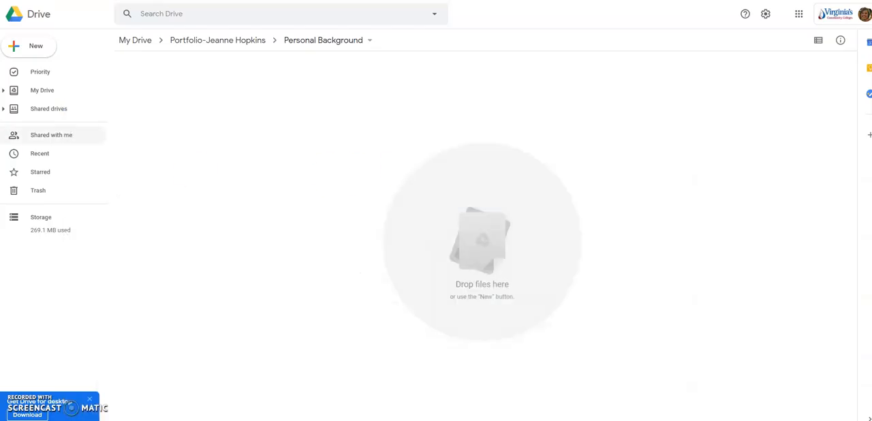
click(27, 49)
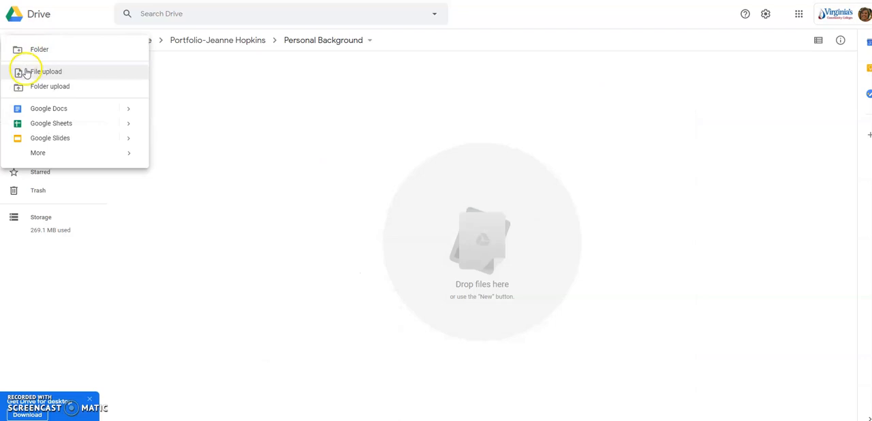
click(28, 72)
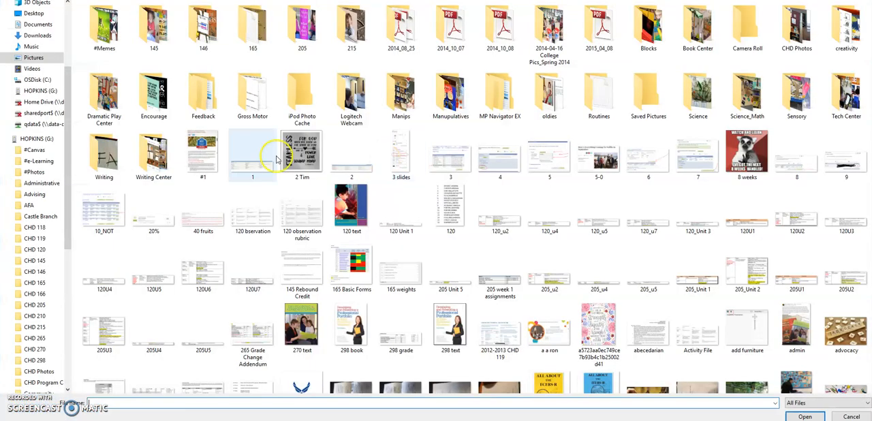
click(36, 338)
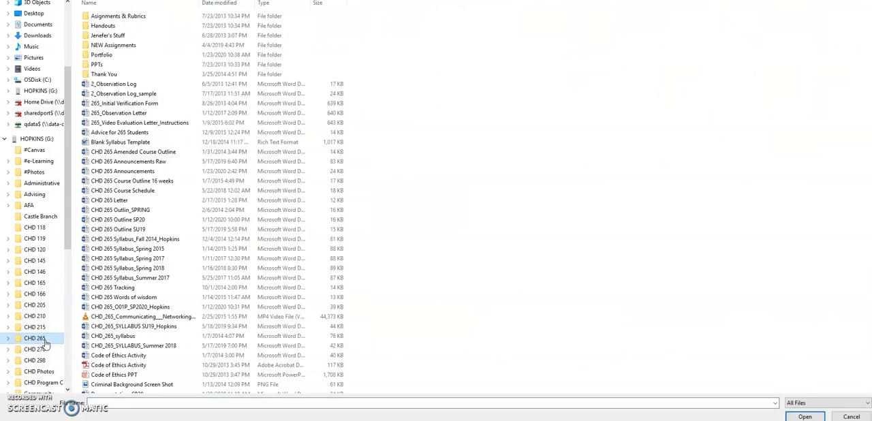
click(33, 361)
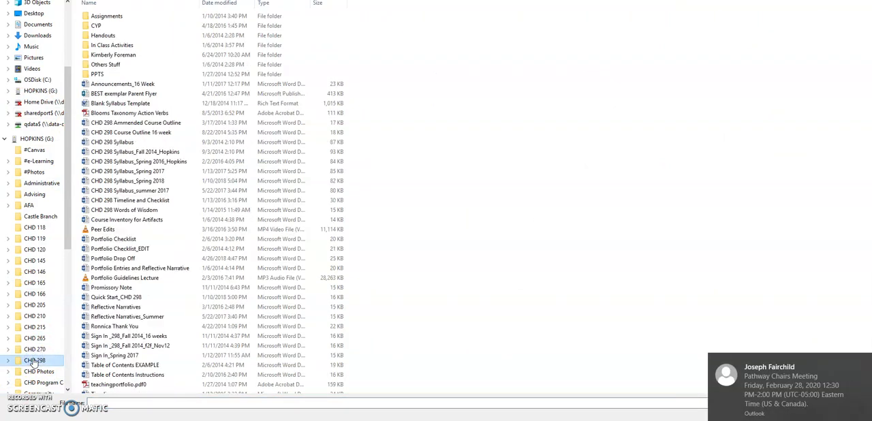
click(34, 337)
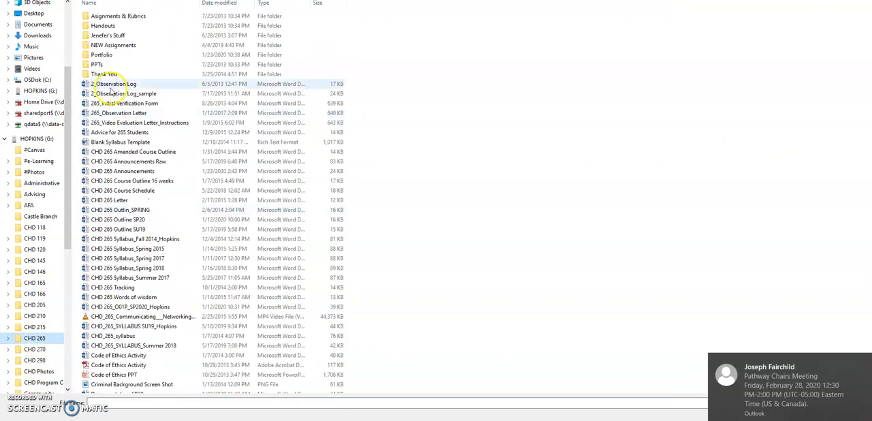
double_click(103, 54)
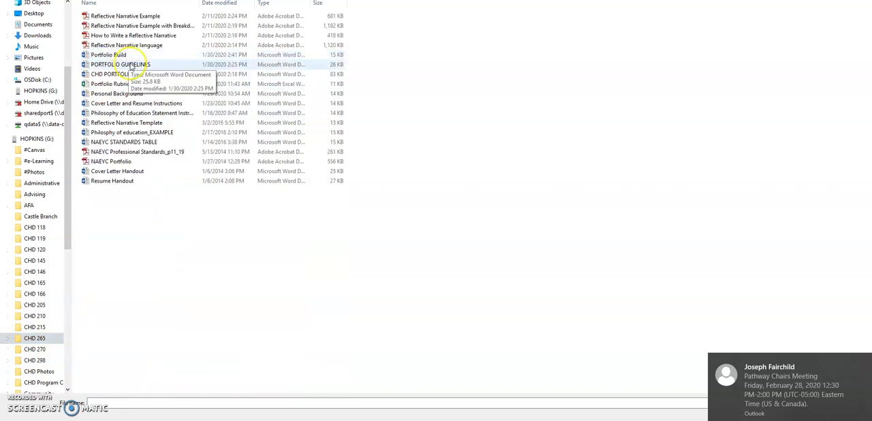
double_click(141, 132)
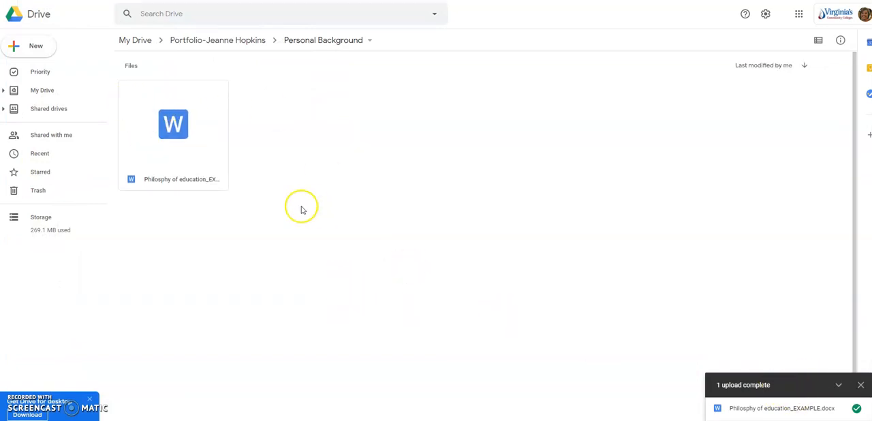
- Preview the uploaded Philosophy of Education document, look through its text, and go back to the main portfolio folder
double_click(164, 123)
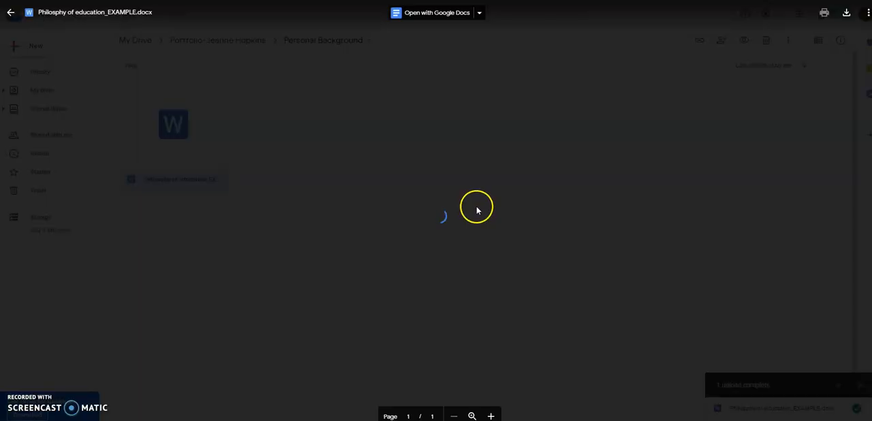
scroll(477, 206, down, 3)
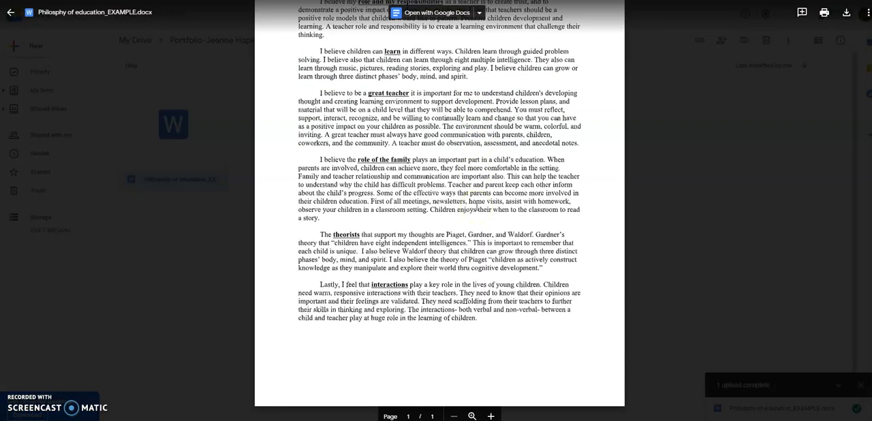
scroll(476, 208, up, 3)
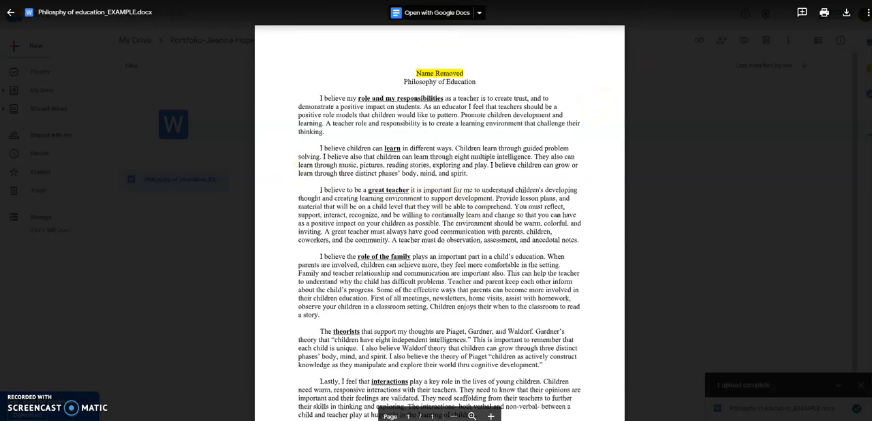
click(10, 12)
click(564, 143)
click(175, 42)
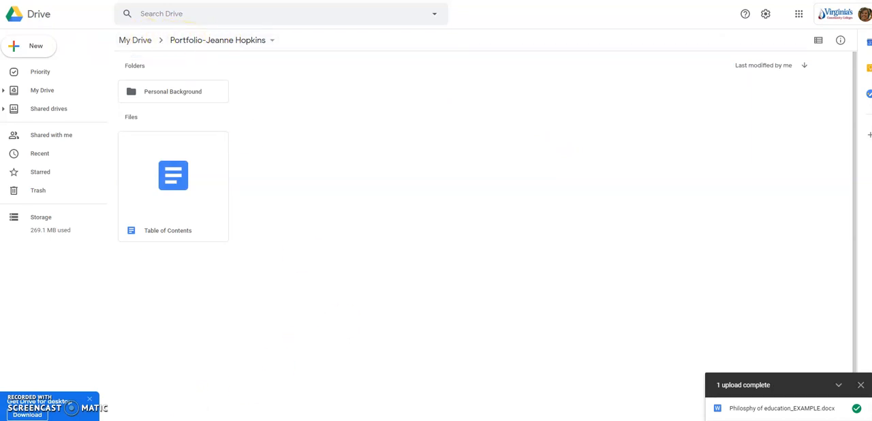
- Switch to the portfolio guidelines in Word and review the NAEYC Standard sections under Professional Background
mouse_move(233, 420)
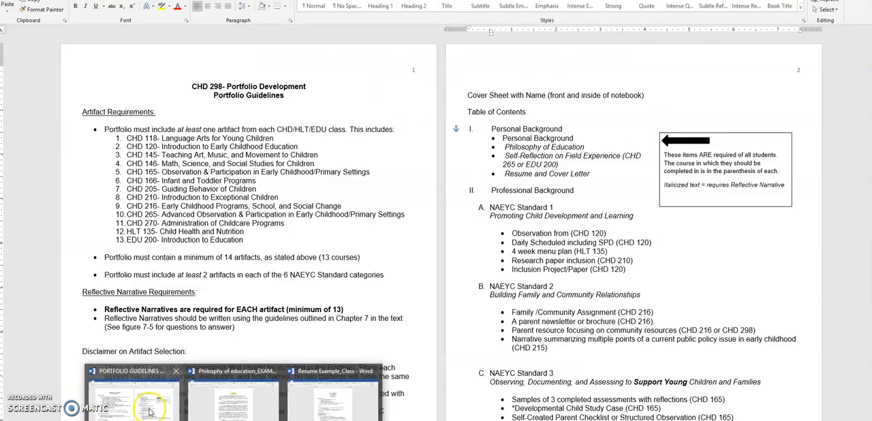
click(150, 411)
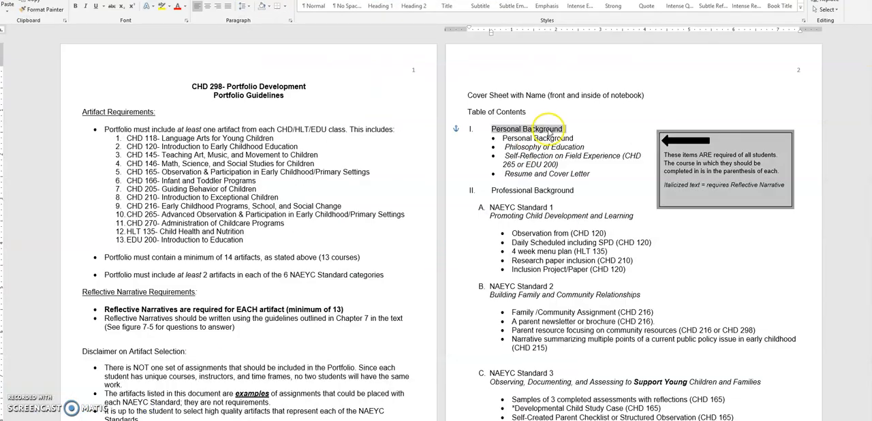
scroll(547, 129, down, 3)
scroll(538, 133, down, 2)
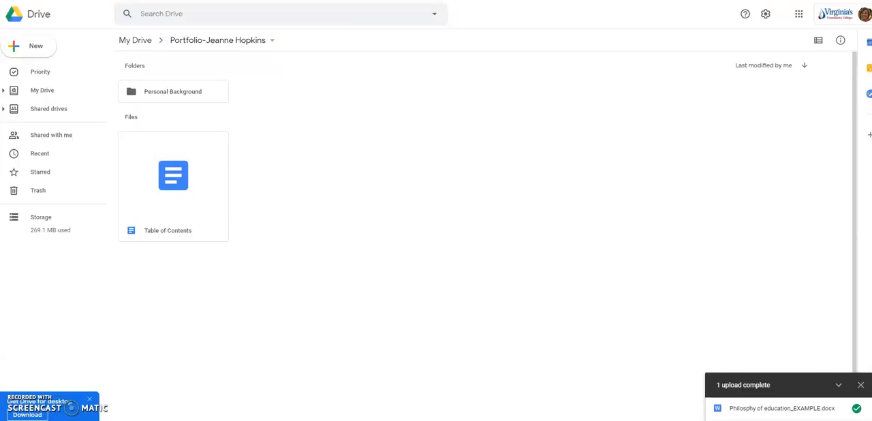
- Return to Google Drive and create a subfolder named "1- NAEYC Standard 1" in the portfolio folder
click(282, 210)
click(21, 44)
click(21, 47)
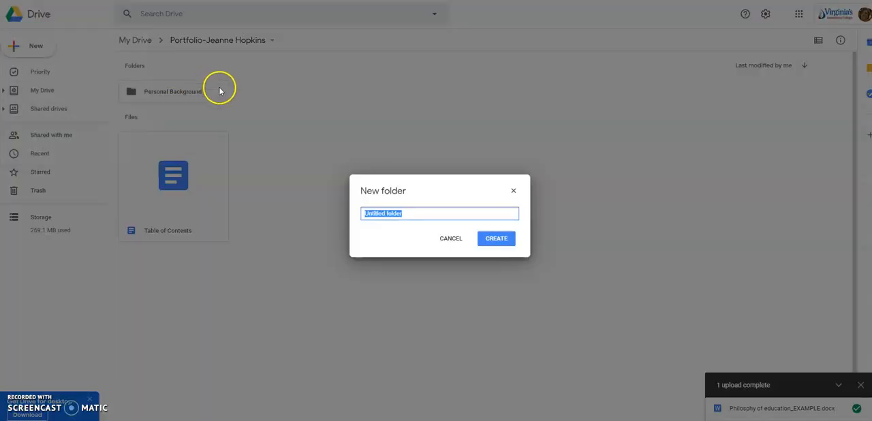
text(1-)
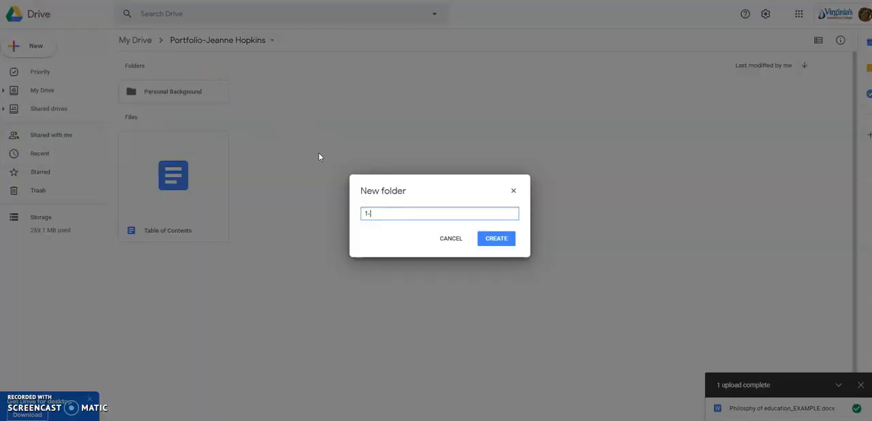
text( NAEYC Standard 1)
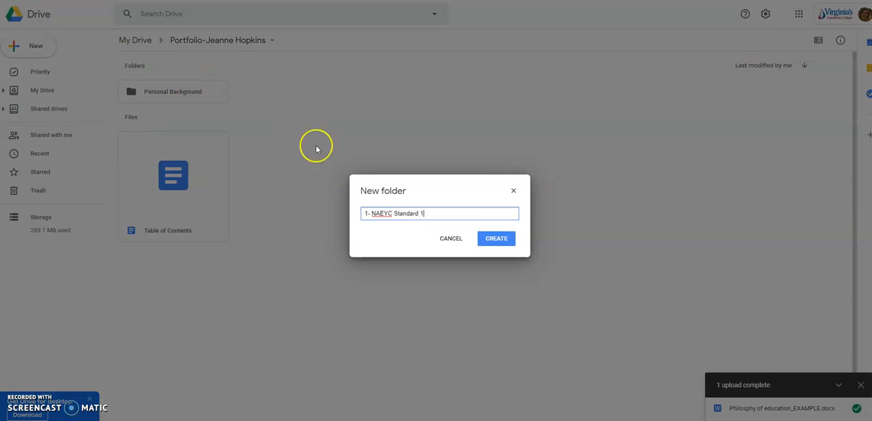
click(499, 237)
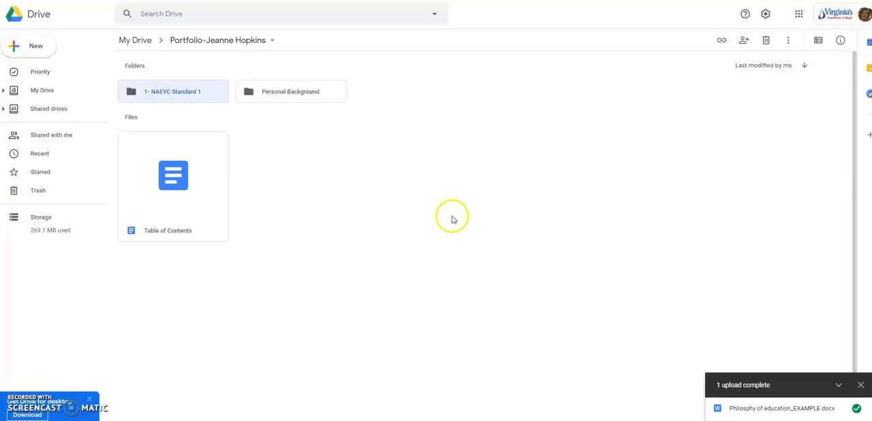
- Create another subfolder named "2- NAEYC Standard 2" in the portfolio folder and open it
click(37, 47)
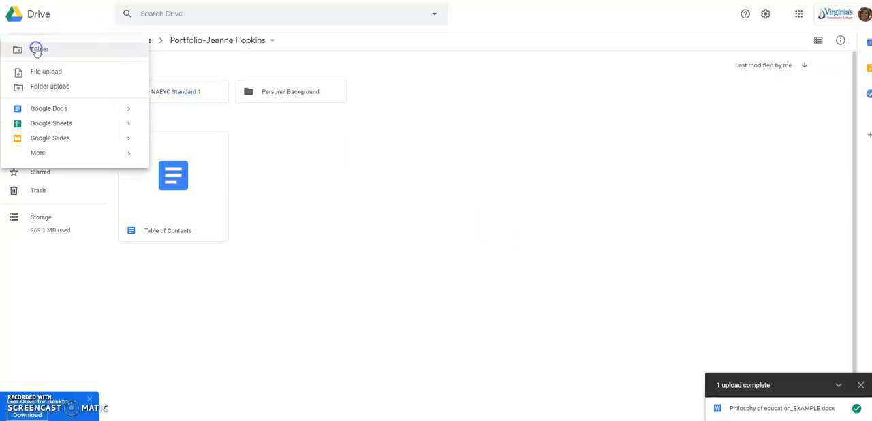
click(38, 55)
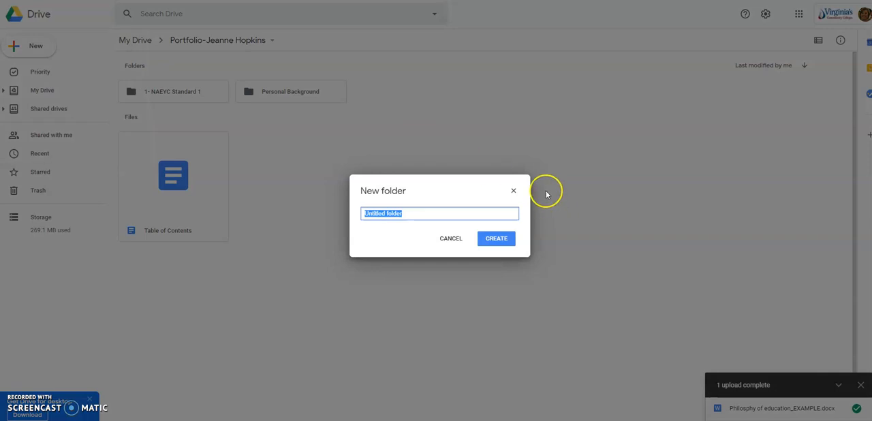
text(2- NAE)
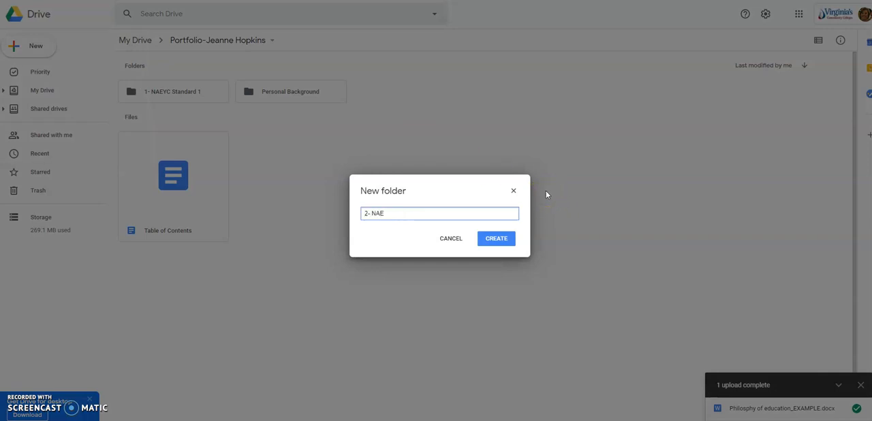
text(YC Standard 2)
key(Return)
click(497, 193)
double_click(182, 92)
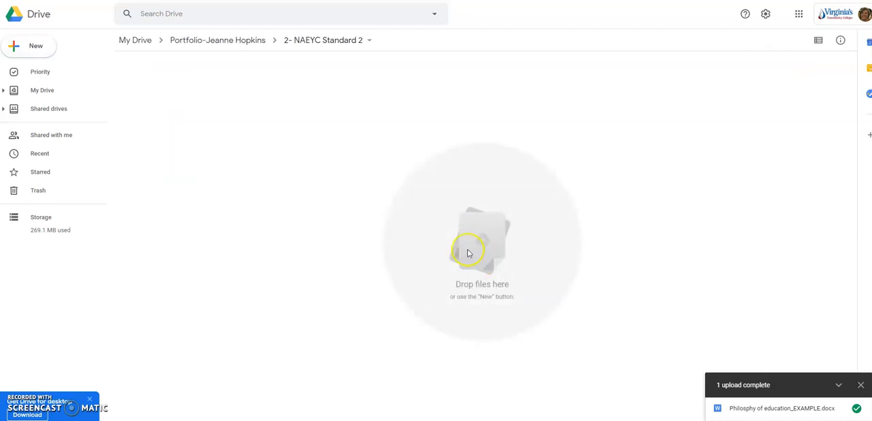
- Upload the Word file "Reflective Narrative Template" into the 2- NAEYC Standard 2 folder
click(7, 49)
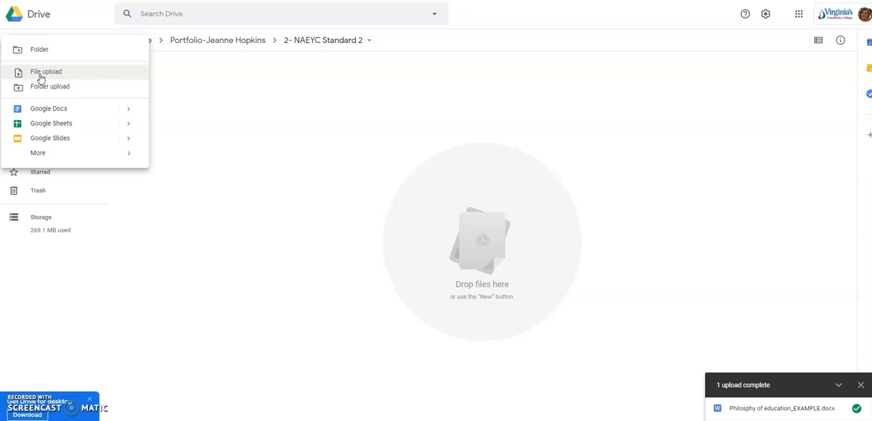
click(302, 137)
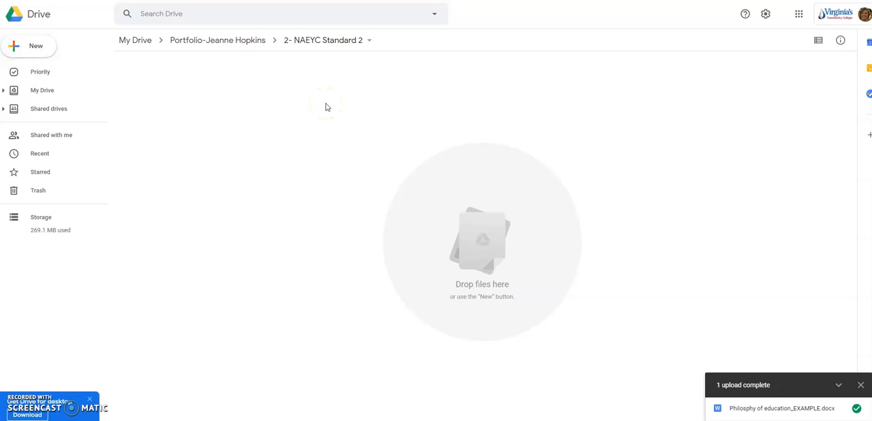
click(21, 43)
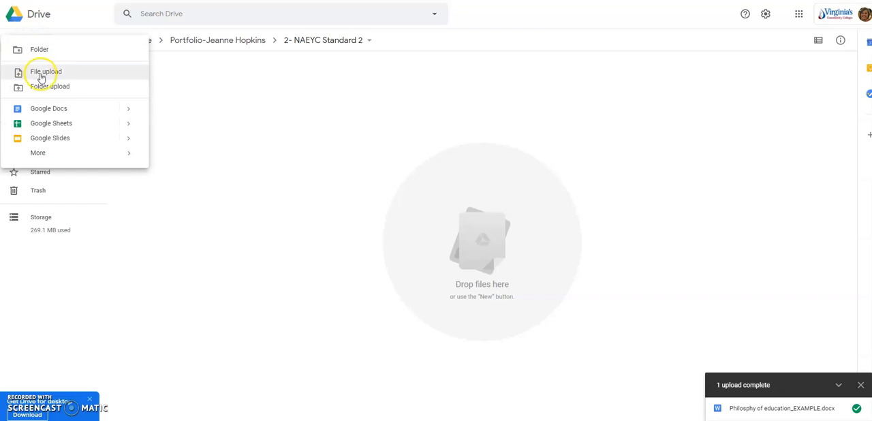
click(37, 72)
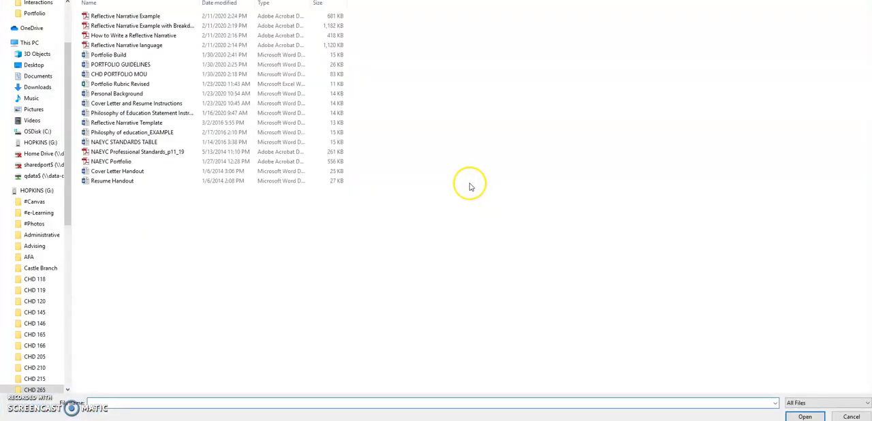
double_click(126, 123)
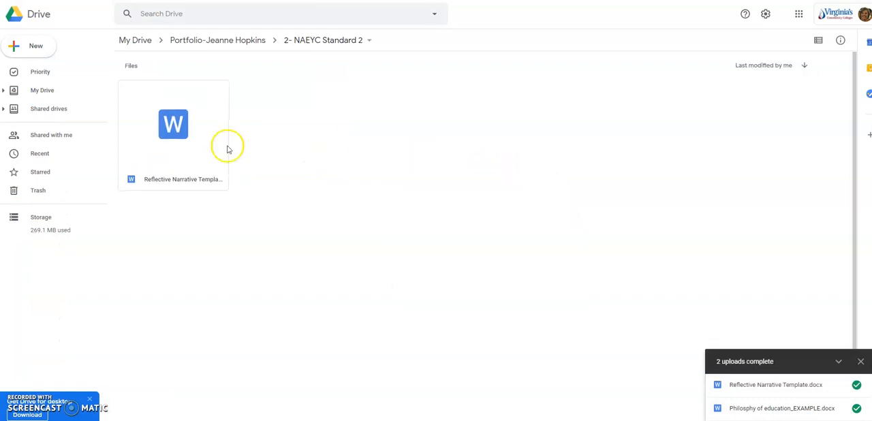
- View the uploaded Reflective Narrative Template in Google Docs, close it, and go back to the main portfolio folder
double_click(198, 126)
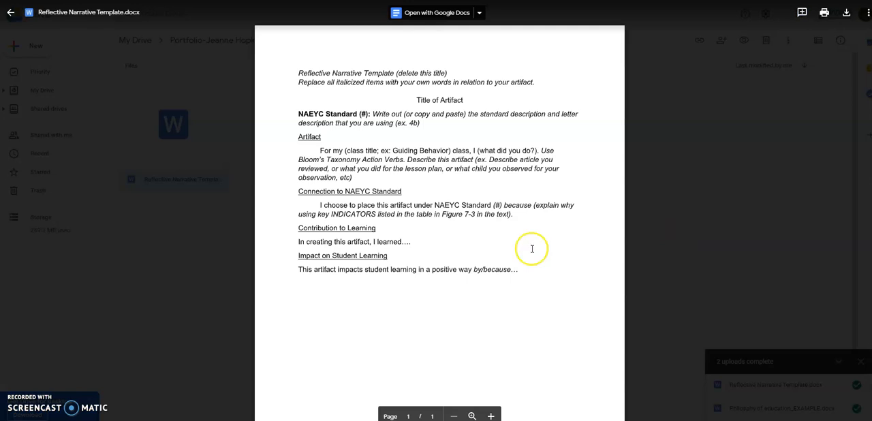
click(459, 18)
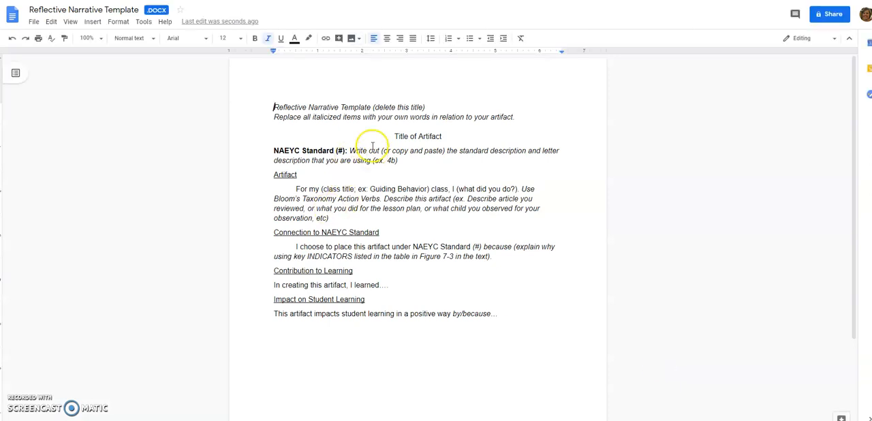
click(356, 216)
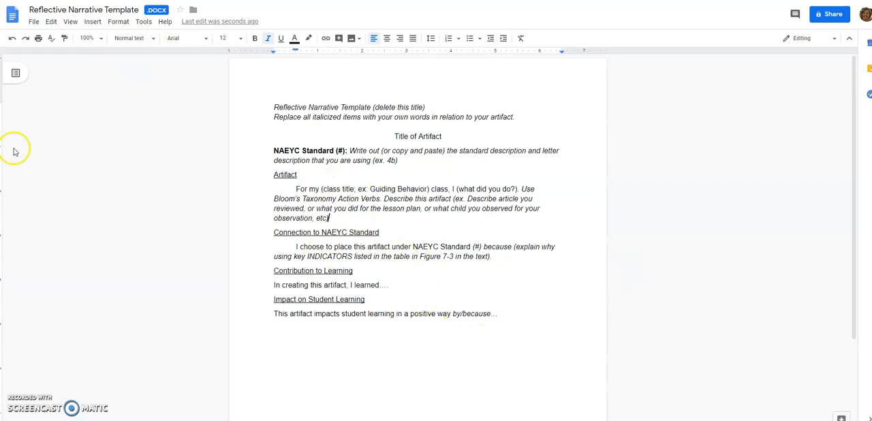
key(ctrl+w)
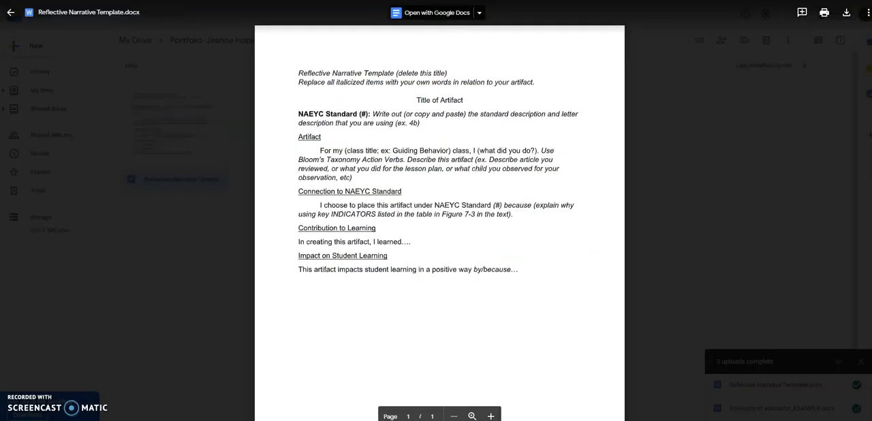
click(8, 11)
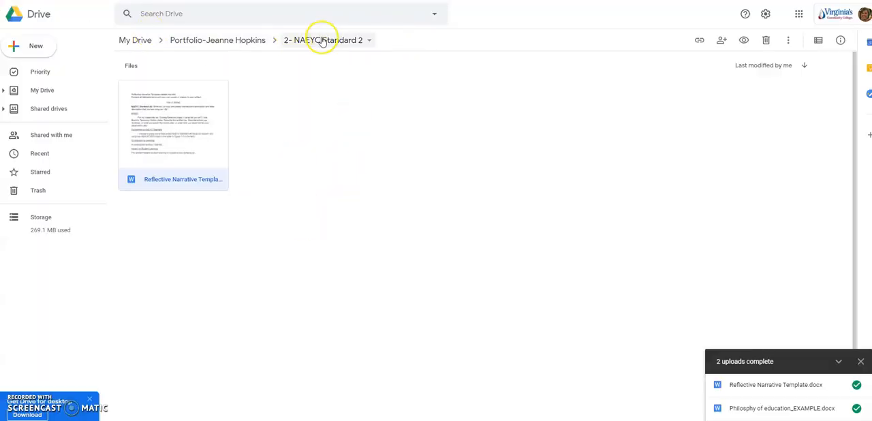
click(215, 42)
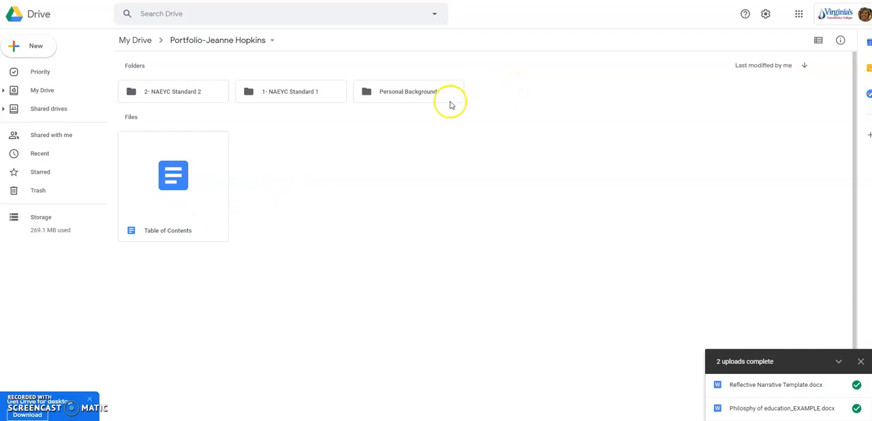
- Get a shareable link for the main portfolio folder and open its advanced sharing settings
click(521, 111)
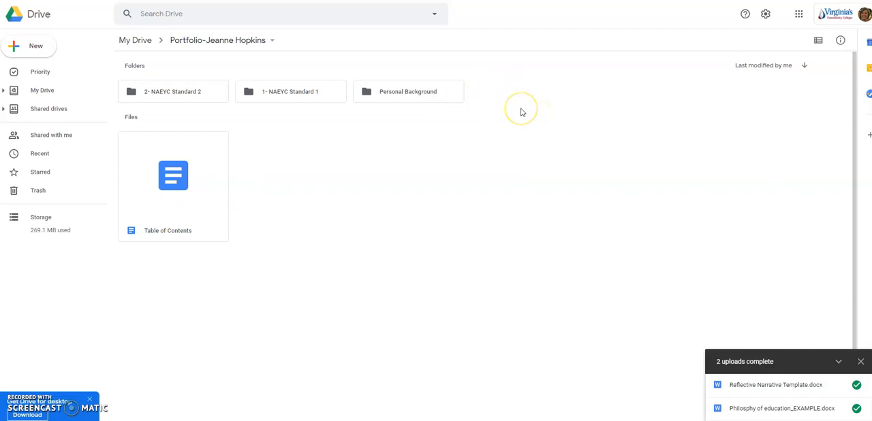
click(515, 110)
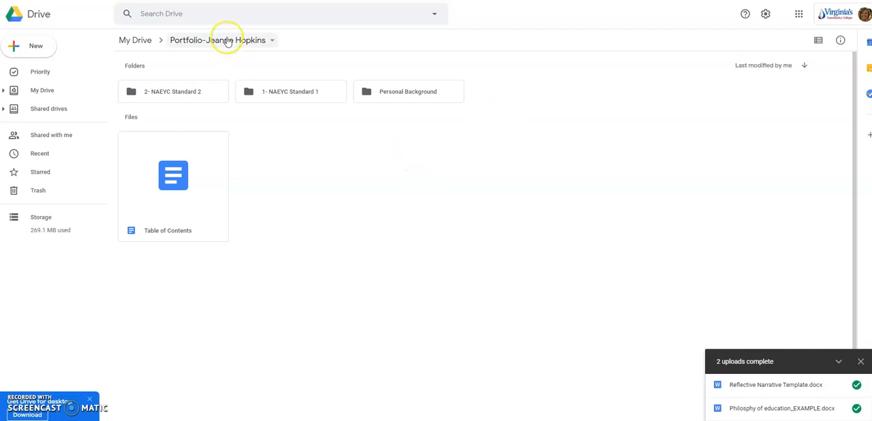
click(271, 41)
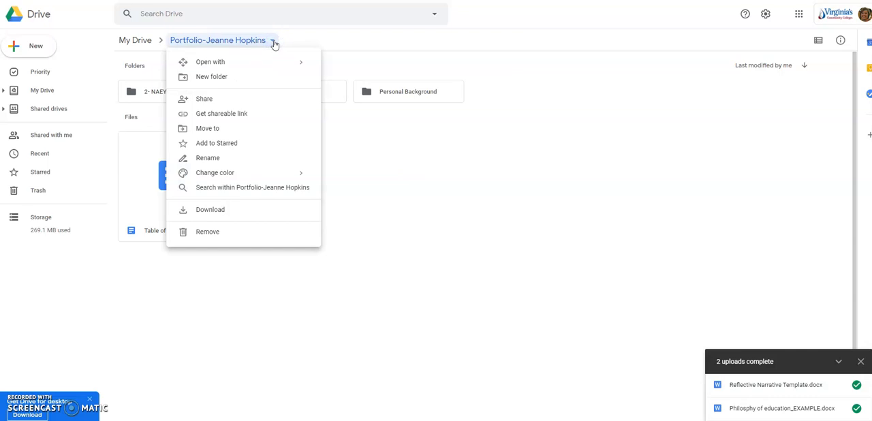
click(236, 114)
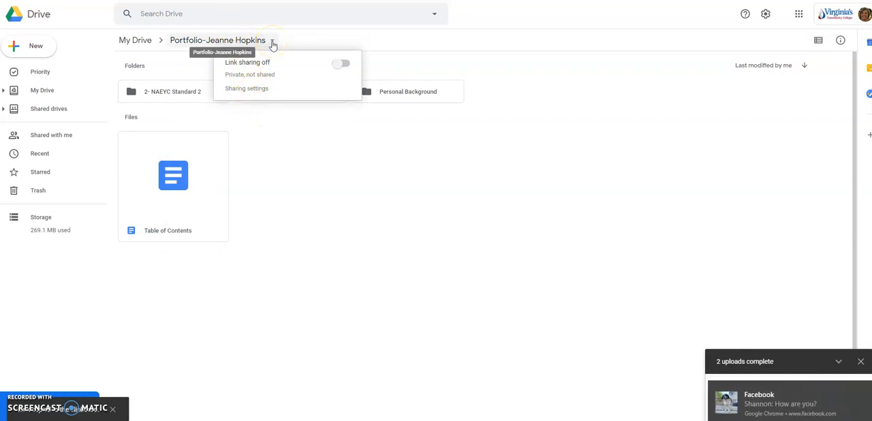
click(251, 91)
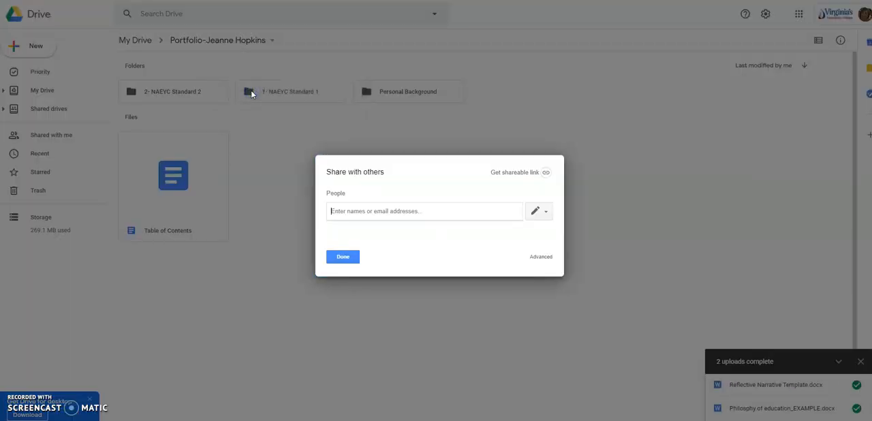
click(259, 94)
click(549, 256)
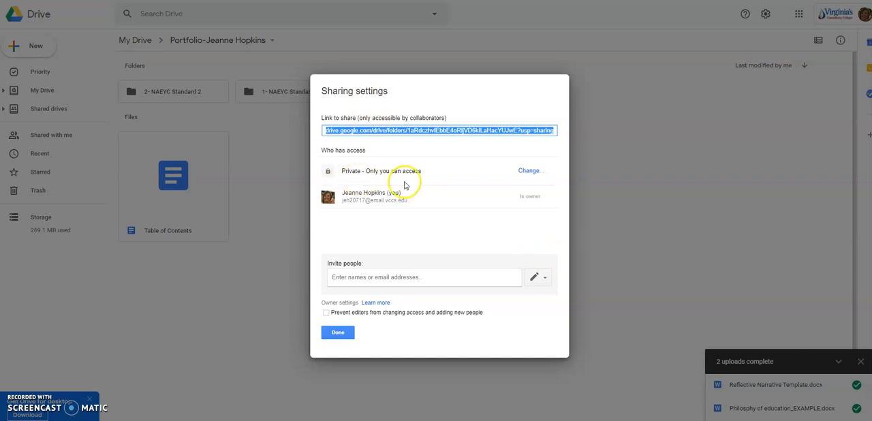
- Change the portfolio folder's link sharing to "On - Anyone with the link" with "Can view only" access and save it
click(529, 170)
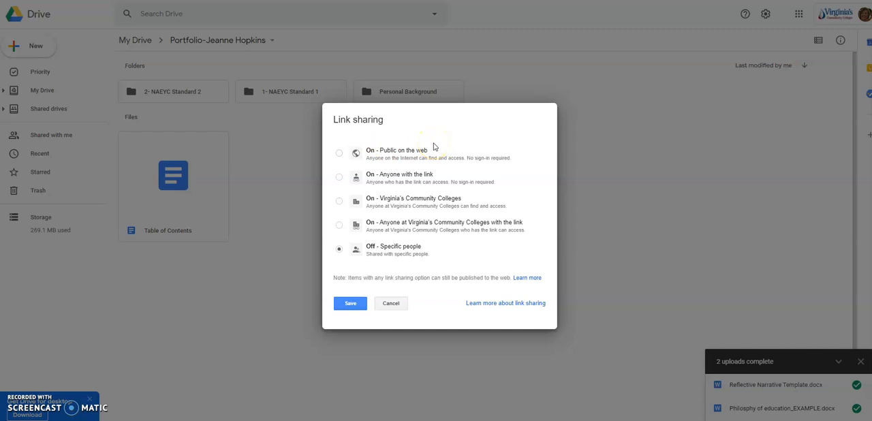
click(340, 177)
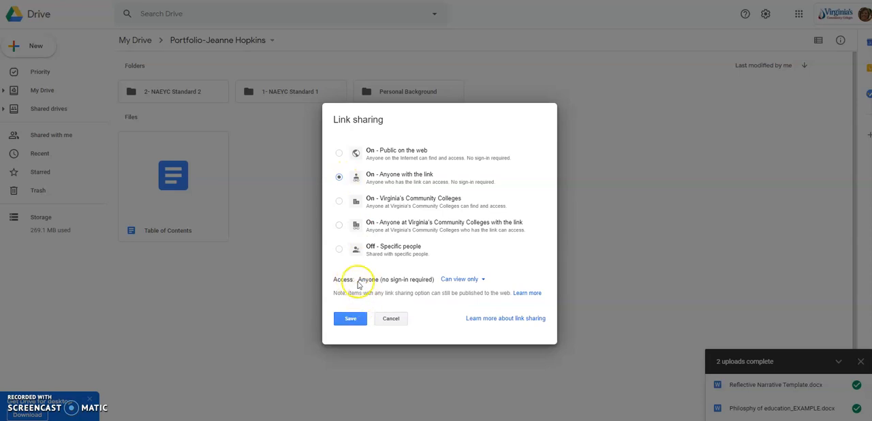
click(454, 281)
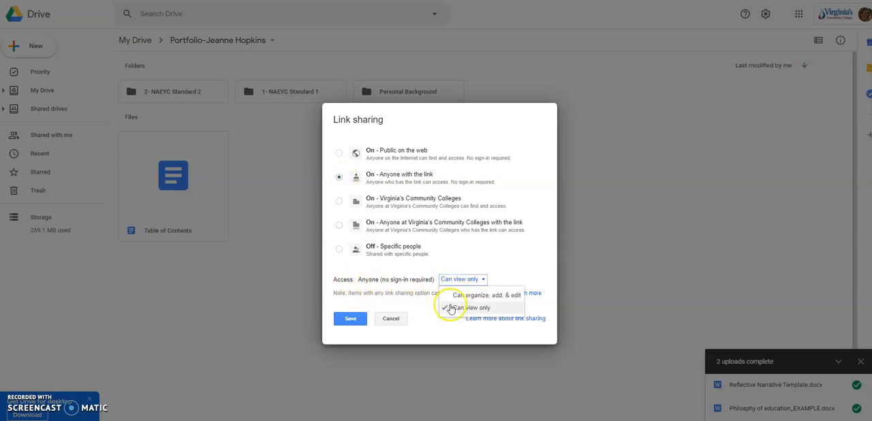
click(450, 307)
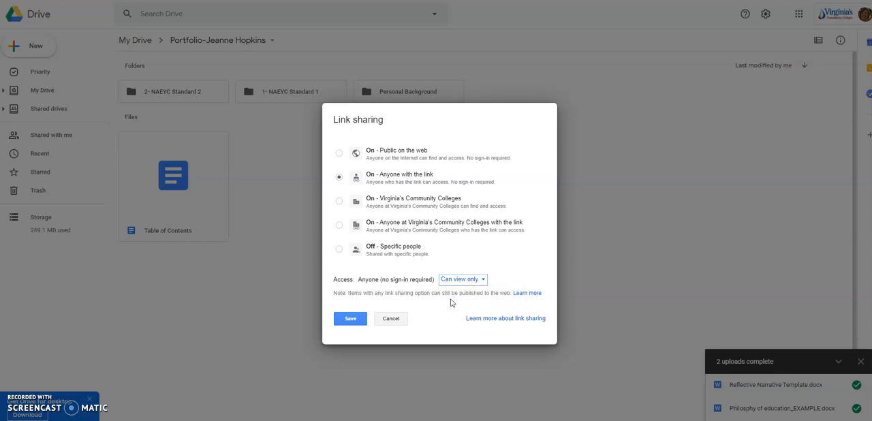
click(345, 322)
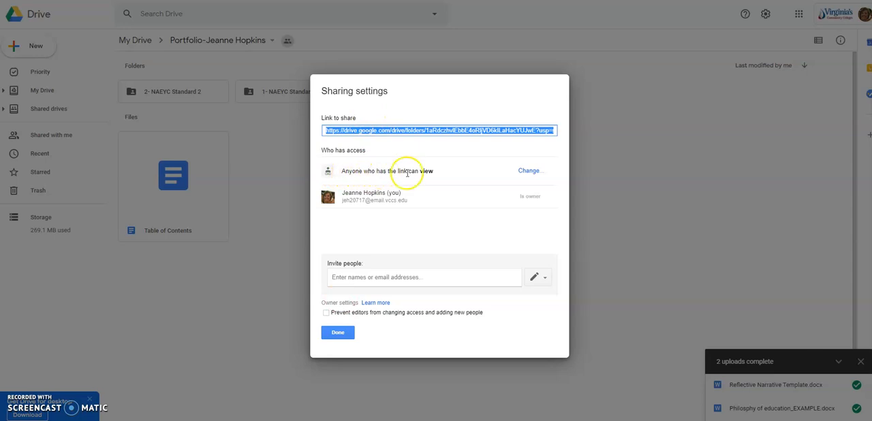
- Copy the portfolio folder's sharing link from the sharing settings
right_click(345, 130)
click(357, 138)
click(368, 133)
- Switch to the resume in Word and add the Qualifications bullet "View my Early Childhood Development Portfolio from Tidewater Community College here."
click(348, 408)
click(331, 189)
click(507, 196)
key(Return)
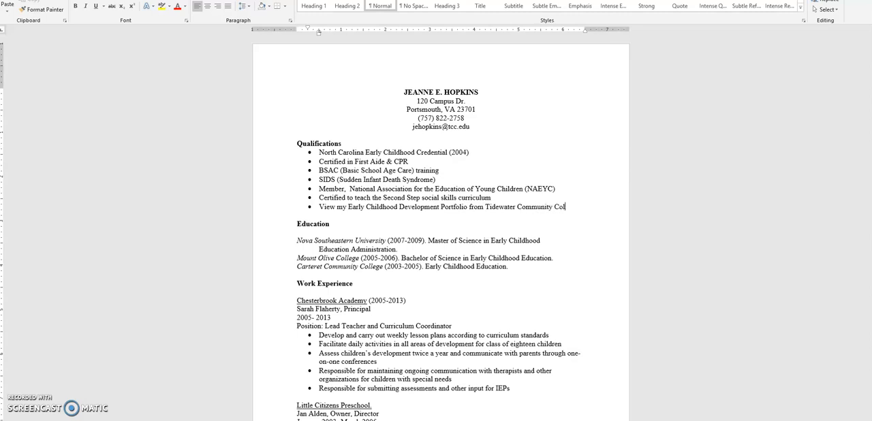
text(here.)
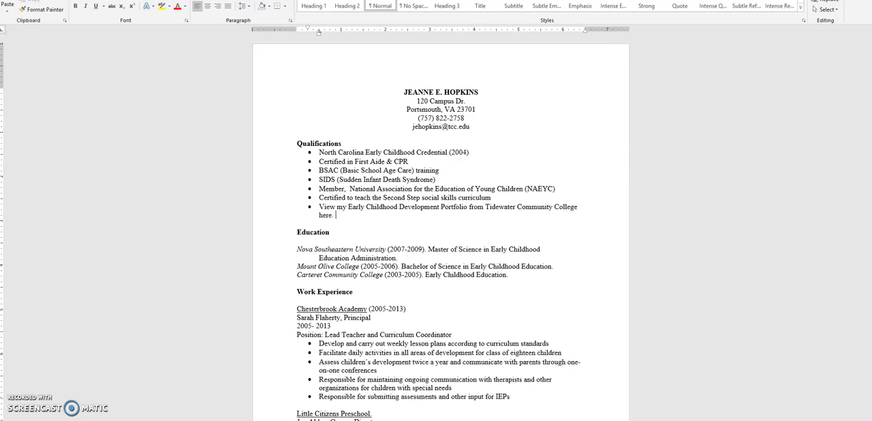
- Hyperlink the word "here" in the new Qualifications bullet to the copied portfolio folder link
click(323, 216)
right_click(324, 215)
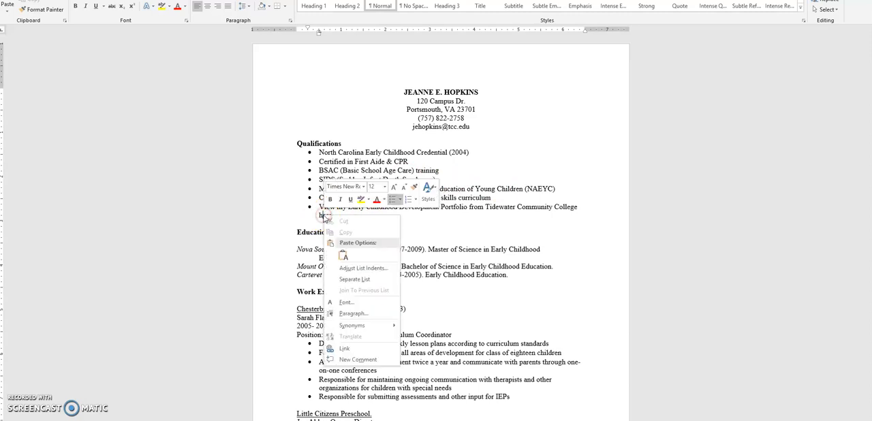
click(345, 348)
key(ctrl+v)
click(314, 251)
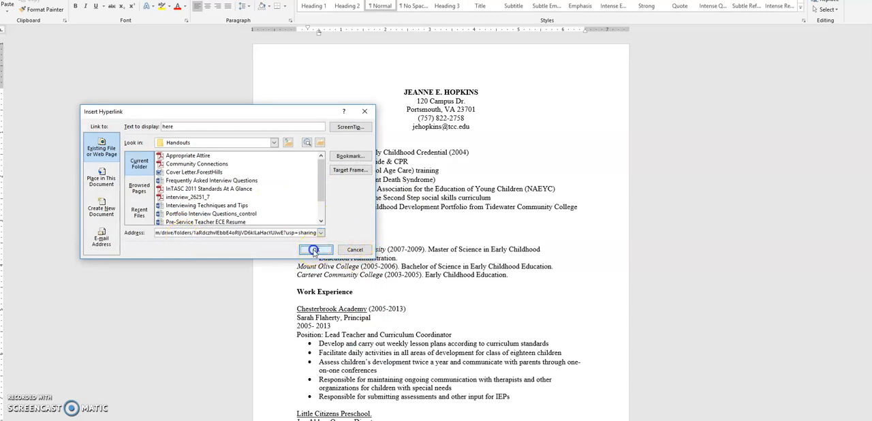
click(487, 293)
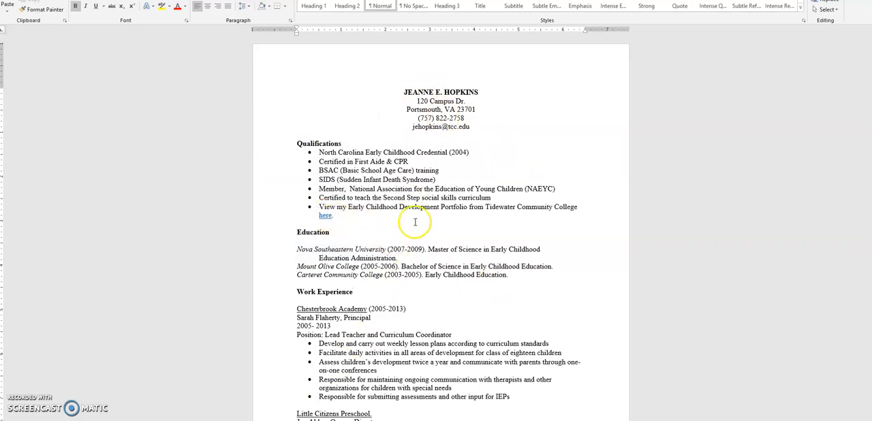
- Try the "here" link in the resume, return to Google Drive and close the folder's sharing settings
click(324, 217)
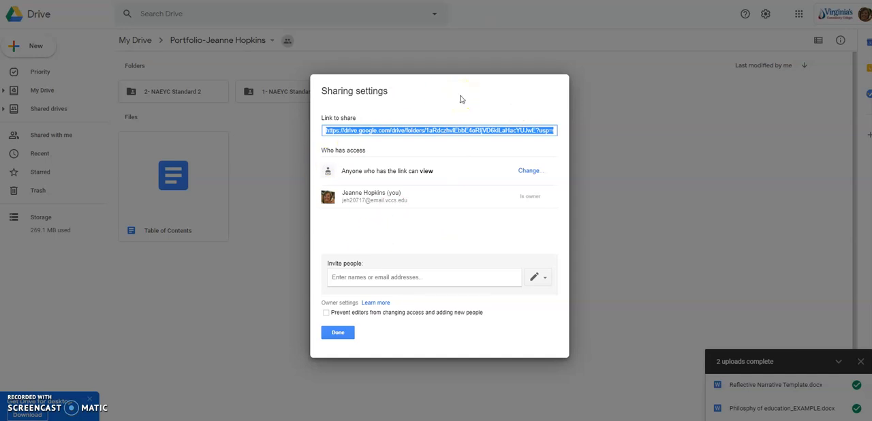
click(339, 332)
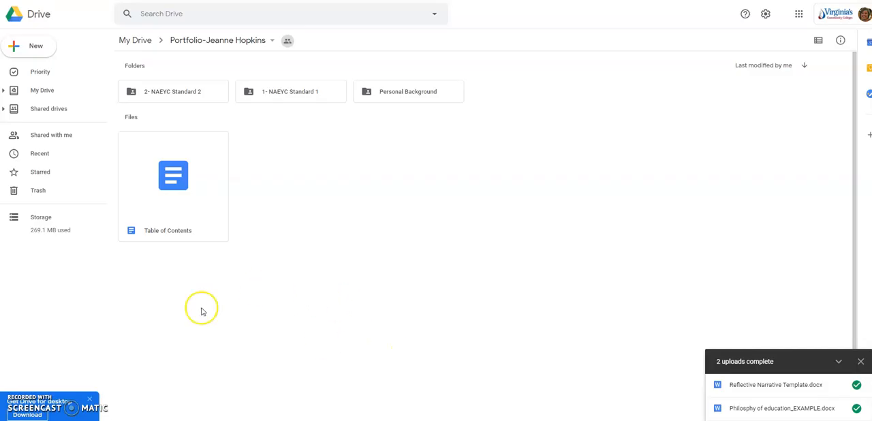